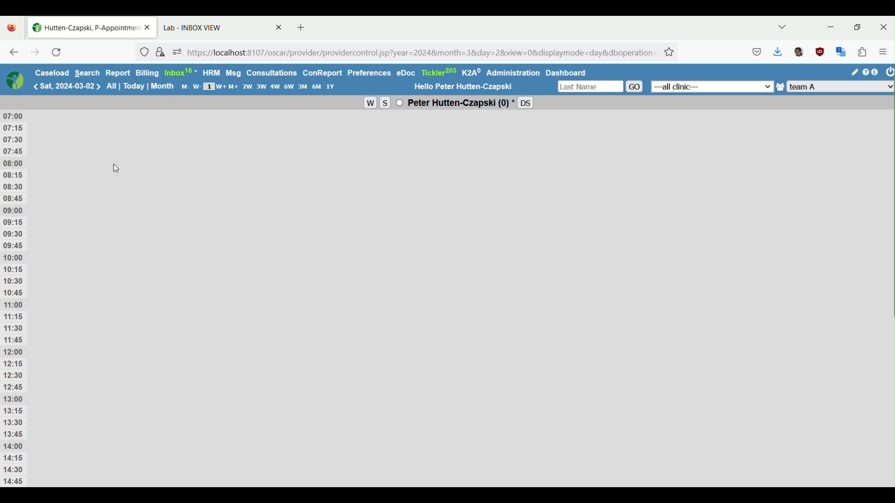
Open the lab inbox and sort its entries by patient name, with date of test as the secondary sort.
{"action": "left_click", "coordinate": [186, 79]}
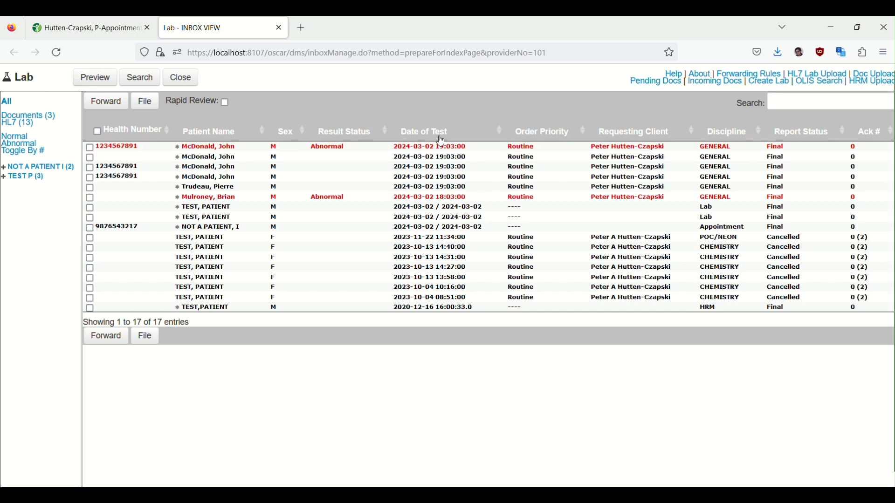
{"action": "left_click", "coordinate": [265, 130]}
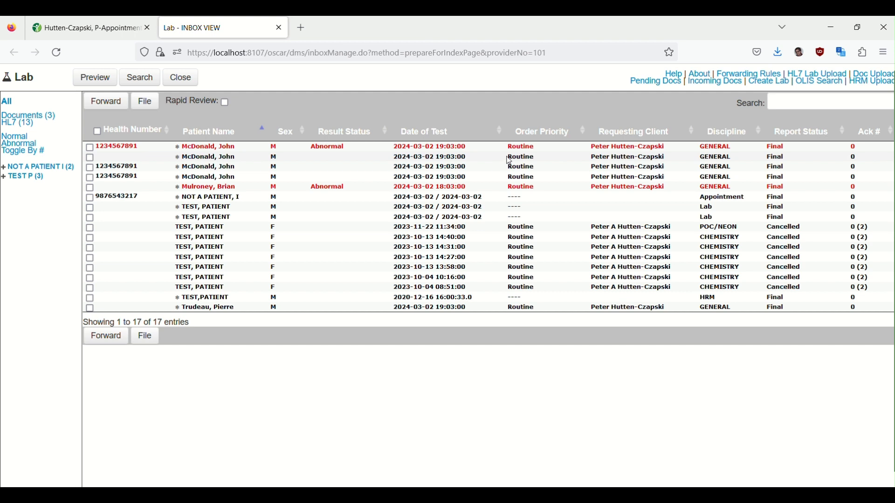
{"action": "left_click", "coordinate": [504, 135], "text": "shift"}
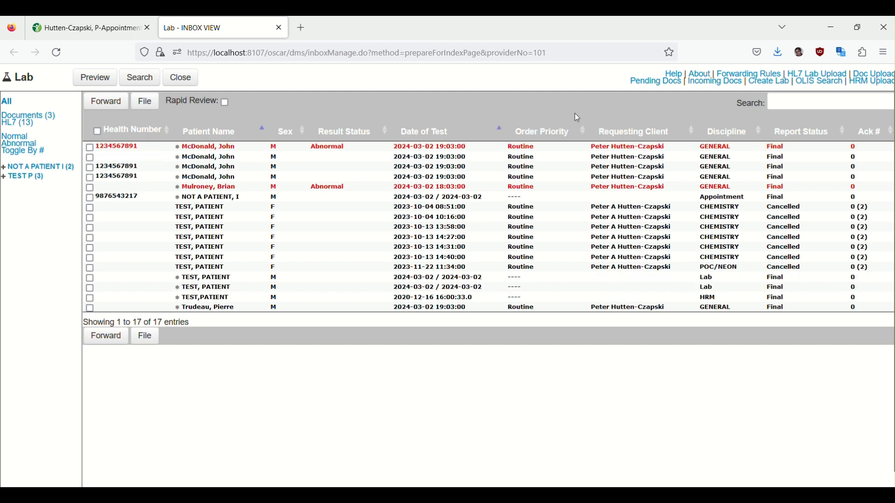
Filter the inbox entries for "hrm" and clear the filter again.
{"action": "left_click", "coordinate": [780, 103]}
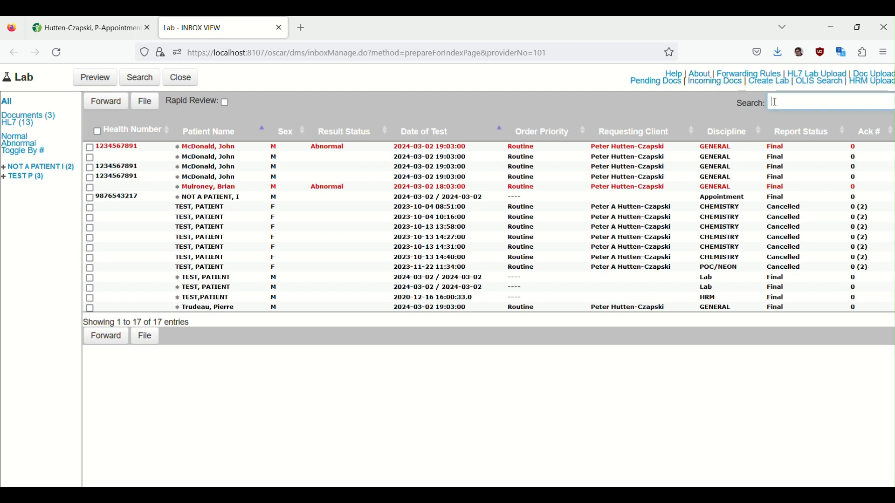
{"action": "type", "text": "hrm"}
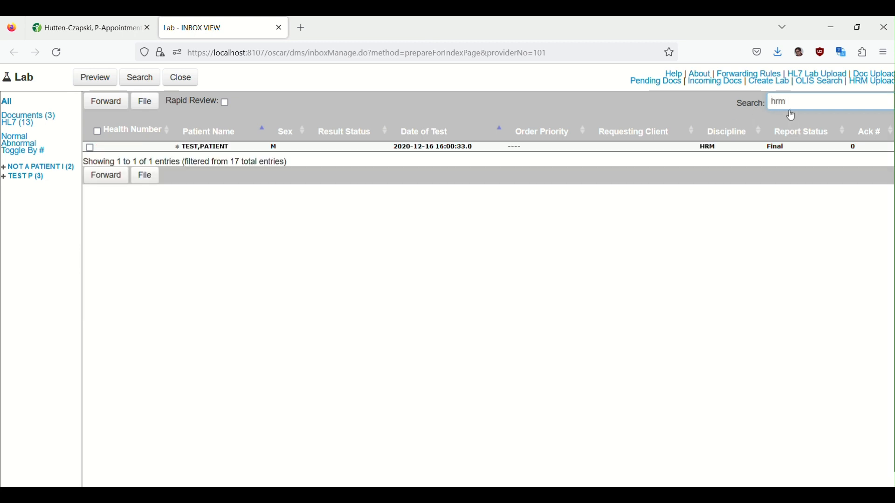
{"action": "left_click_drag", "start_coordinate": [794, 101], "coordinate": [698, 88]}
{"action": "key", "text": "BackSpace"}
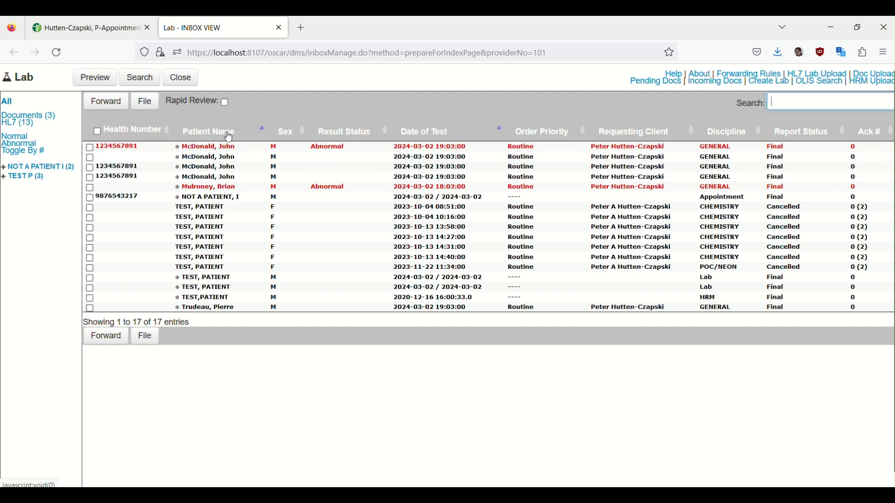
Turn on Rapid Review and open the third lab result in the inbox list.
{"action": "left_click", "coordinate": [226, 102]}
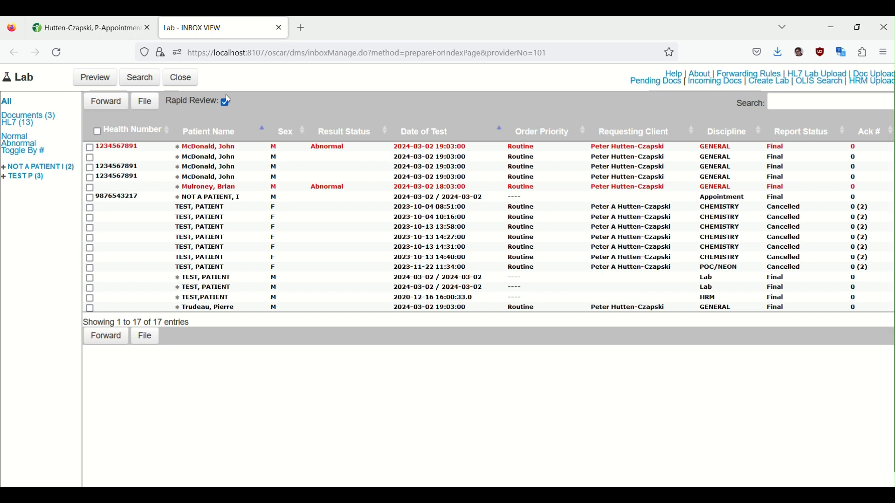
{"action": "left_click", "coordinate": [211, 169]}
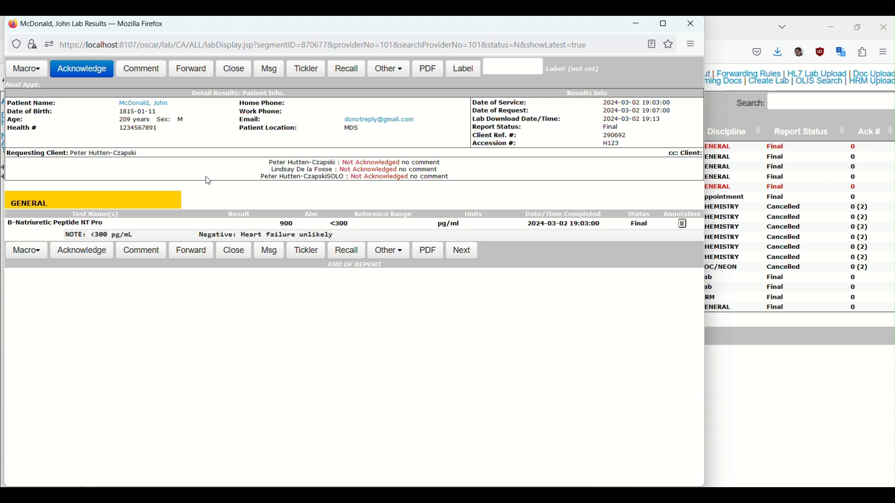
Start a recall from the lab result and add a tickler due in one week, 2024-03-09, with the reminder "to review labs".
{"action": "left_click", "coordinate": [345, 74]}
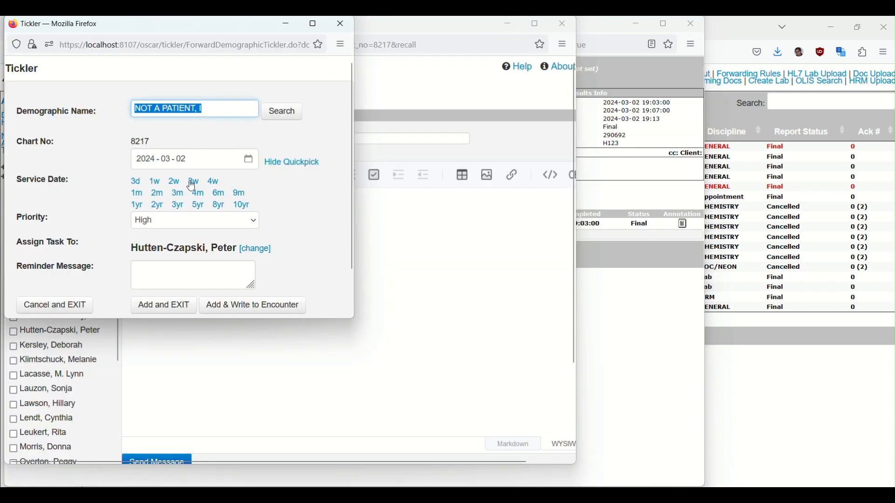
{"action": "left_click", "coordinate": [157, 185]}
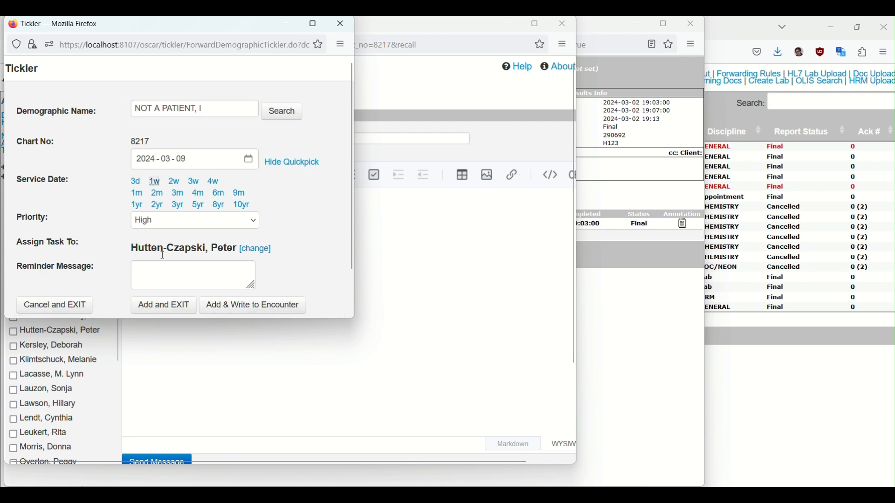
{"action": "left_click", "coordinate": [157, 265]}
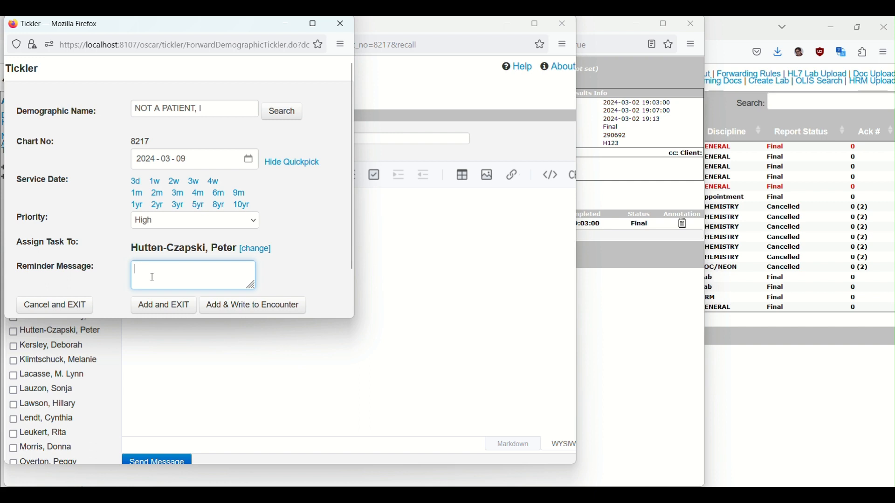
{"action": "type", "text": "to review labs"}
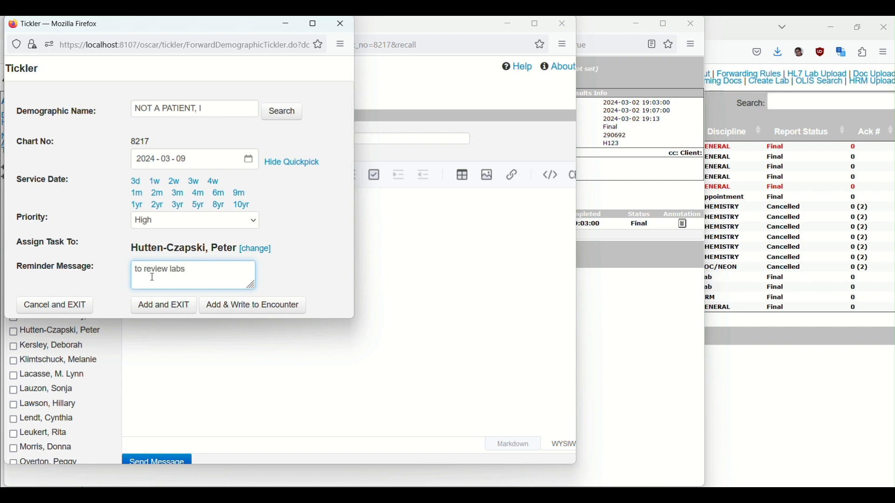
{"action": "left_click", "coordinate": [167, 306]}
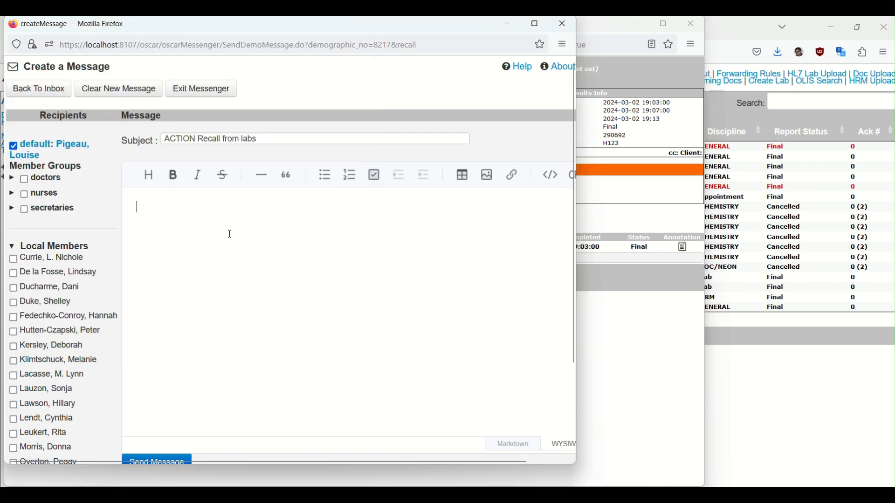
Send the recall message "please bring him in urgently for in person assessment" to the default recipient and close the messenger window.
{"action": "type", "text": "pleaes"}
{"action": "key", "text": "BackSpace"}
{"action": "key", "text": "BackSpace"}
{"action": "key", "text": "BackSpace"}
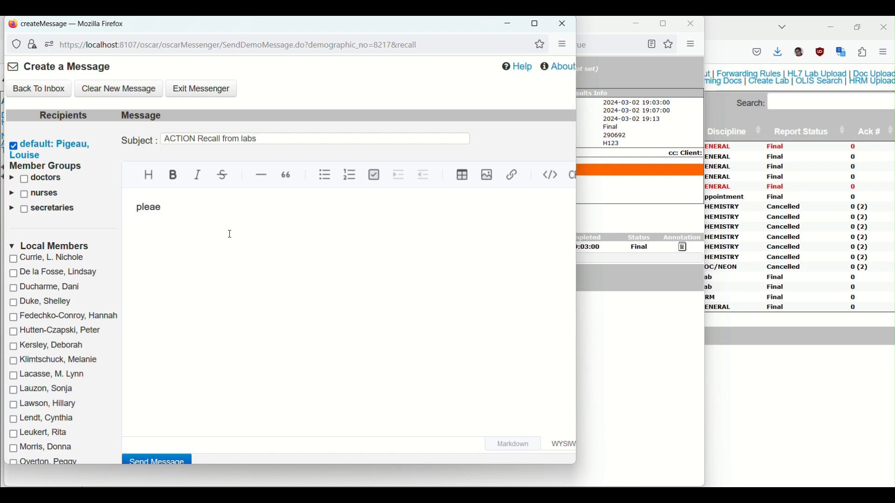
{"action": "type", "text": "se bring him in urg"}
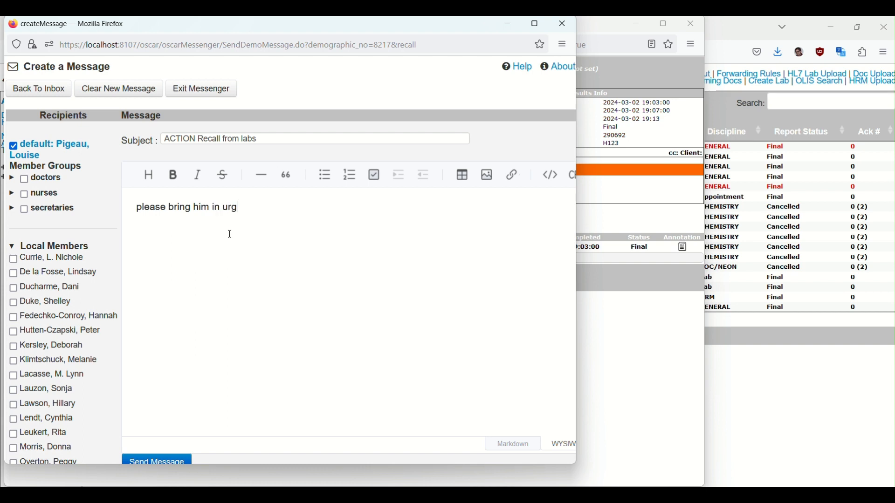
{"action": "type", "text": "ently for in person"}
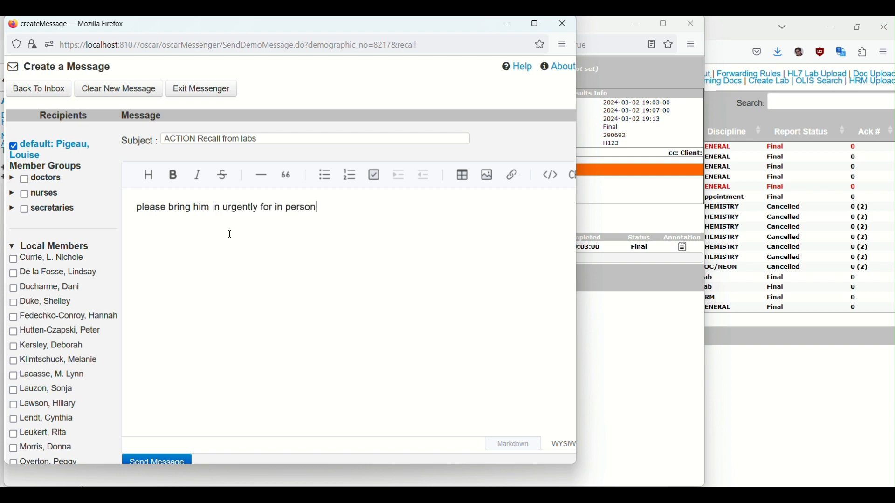
{"action": "type", "text": " assessment"}
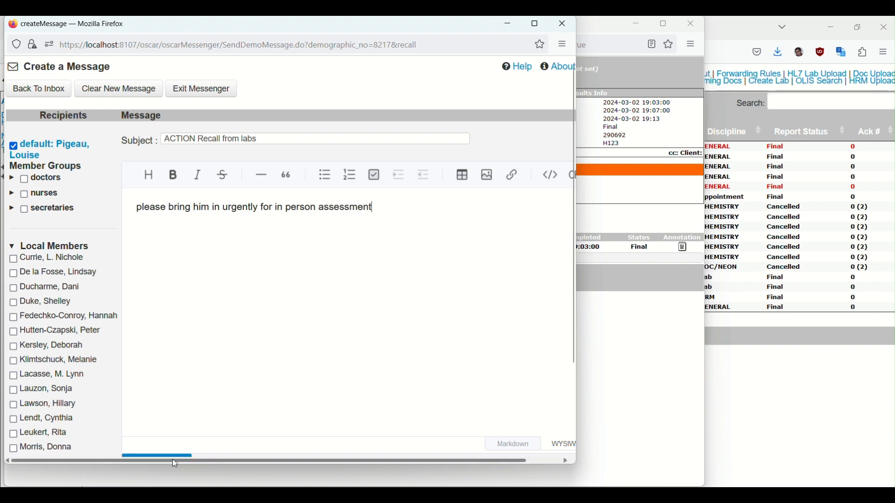
{"action": "left_click", "coordinate": [173, 461]}
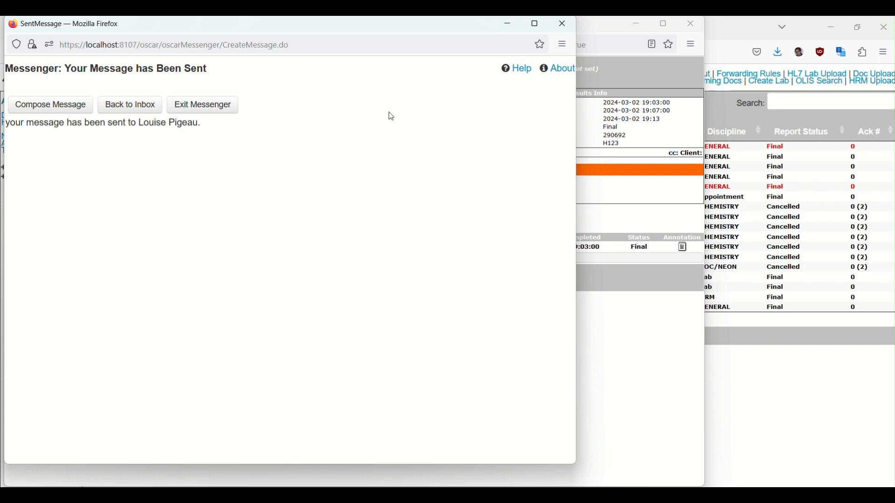
{"action": "left_click", "coordinate": [562, 23]}
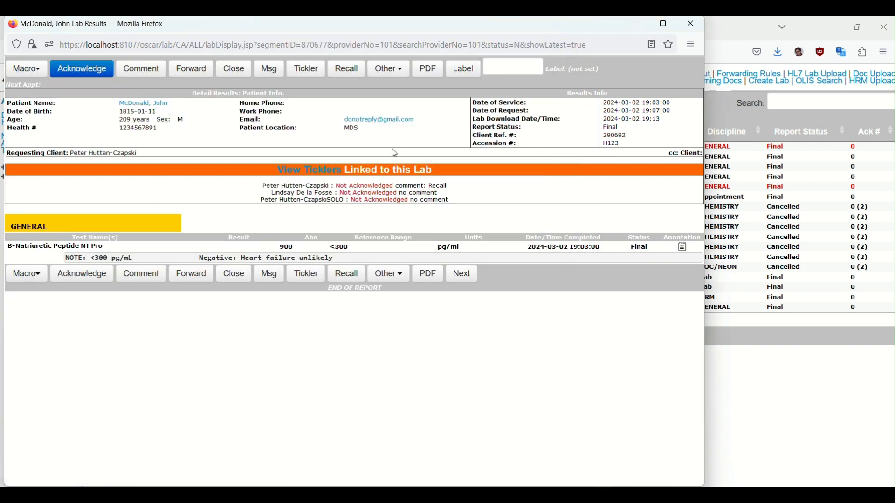
Show the ticklers linked to the recalled lab, move its window clear of the inbox list and acknowledge the result.
{"action": "left_click", "coordinate": [329, 173]}
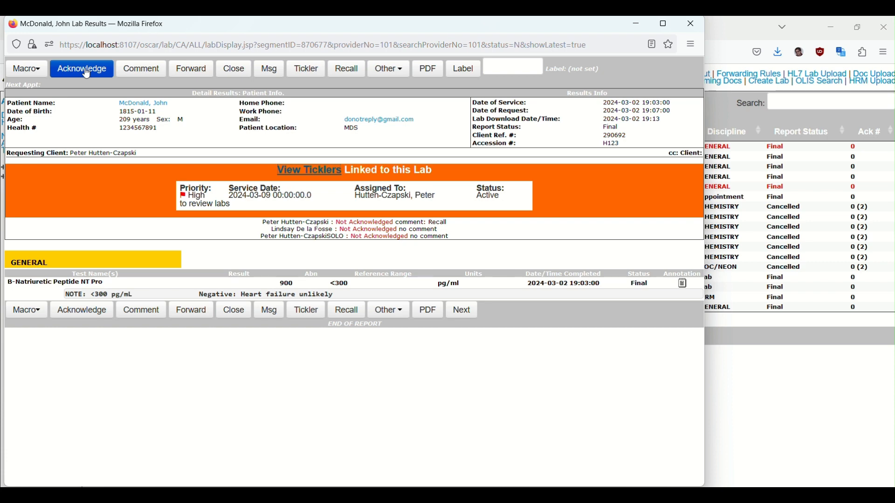
{"action": "left_click_drag", "start_coordinate": [134, 29], "coordinate": [295, 143]}
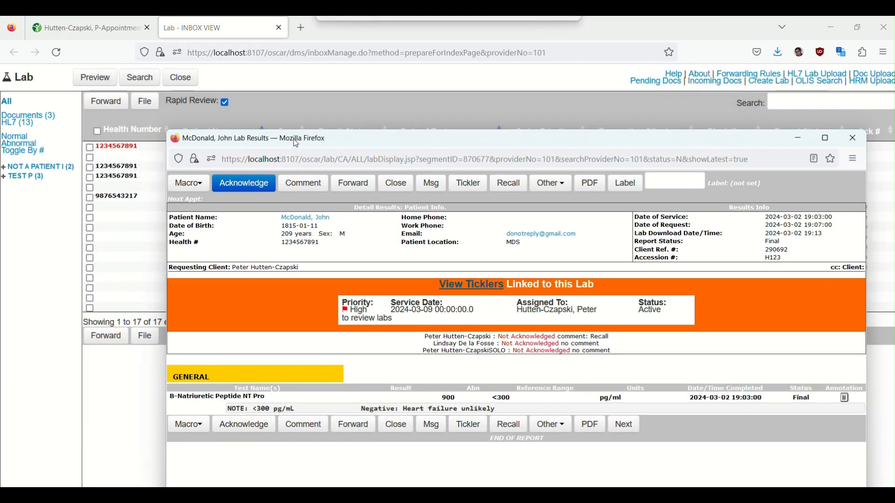
{"action": "left_click", "coordinate": [264, 183]}
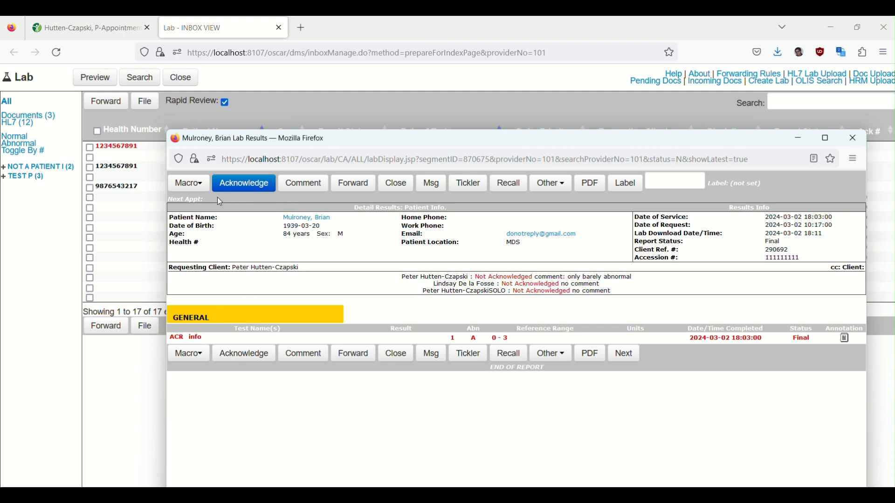
Change the comment on the ACR result to "its normal" and acknowledge the result.
{"action": "mouse_move", "coordinate": [203, 187]}
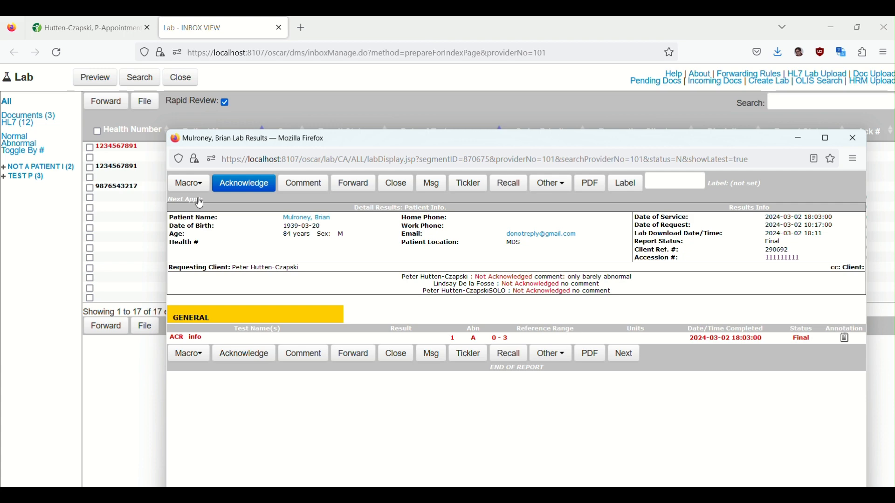
{"action": "left_click", "coordinate": [302, 185]}
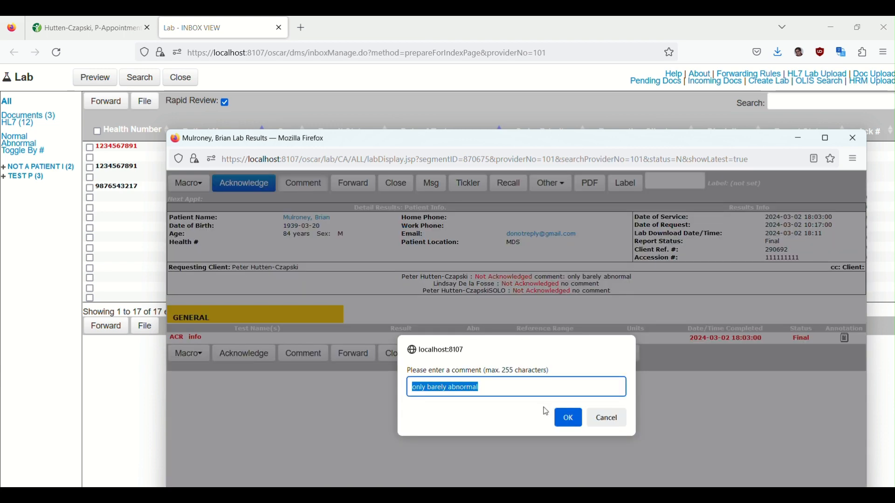
{"action": "type", "text": "its normal"}
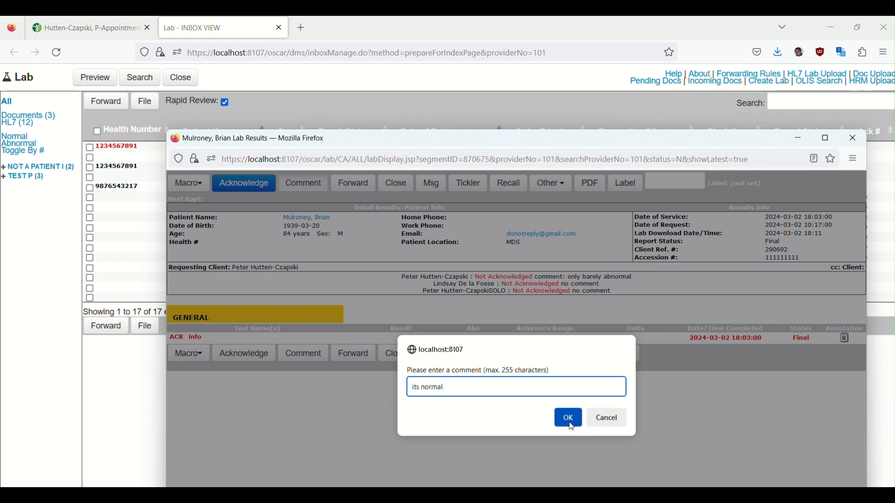
{"action": "left_click", "coordinate": [569, 420]}
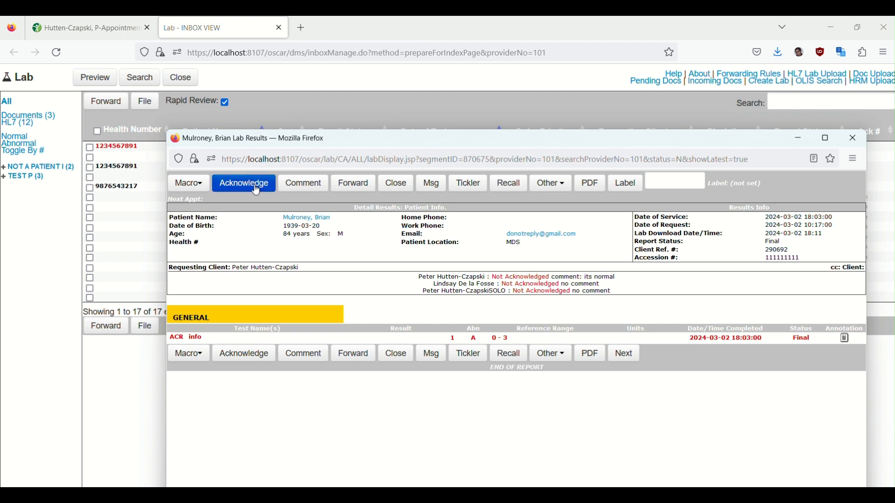
{"action": "left_click", "coordinate": [256, 190]}
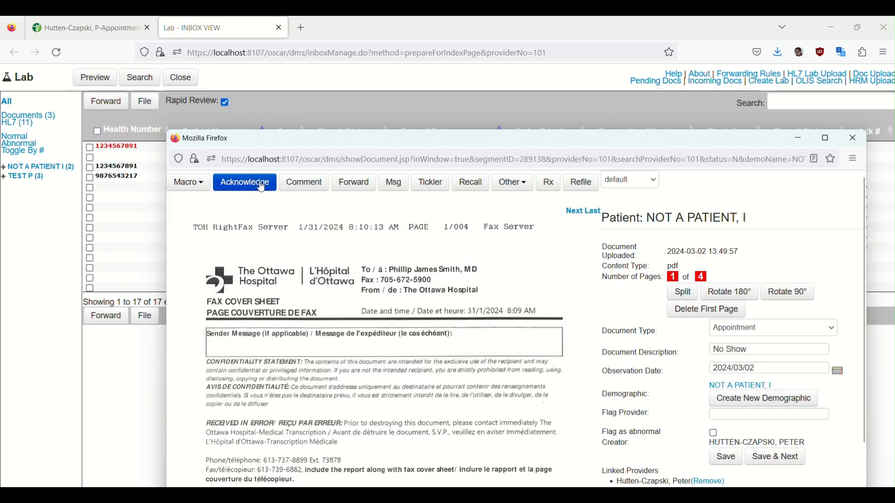
Process the No Show appointment document with the WNL macro and the following B-Natriuretic Peptide result with a macro.
{"action": "left_click", "coordinate": [199, 191]}
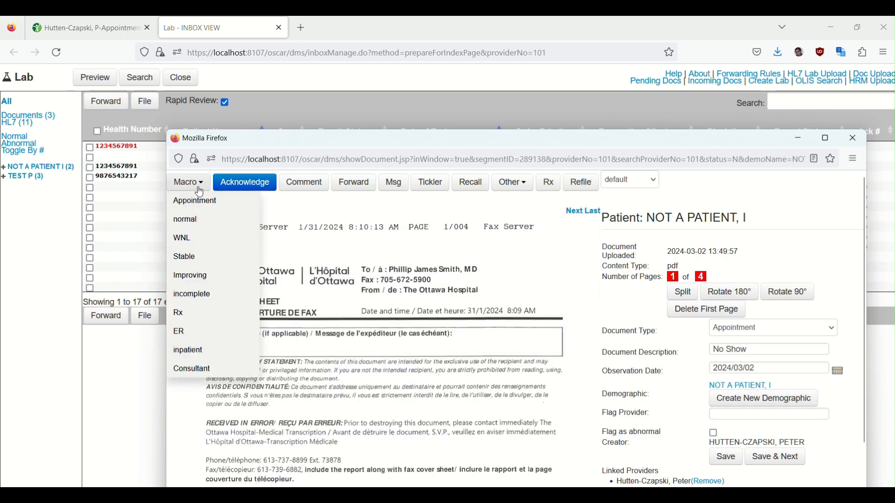
{"action": "left_click", "coordinate": [198, 239]}
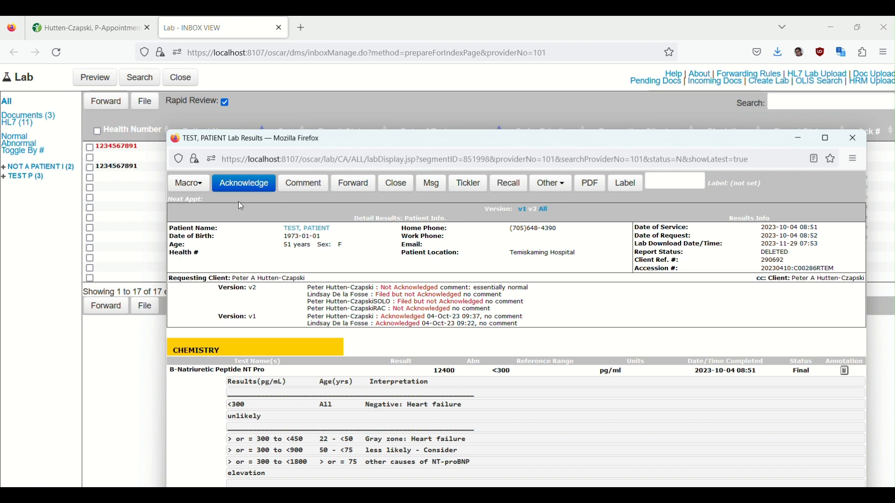
{"action": "mouse_move", "coordinate": [190, 184]}
{"action": "left_click", "coordinate": [200, 250]}
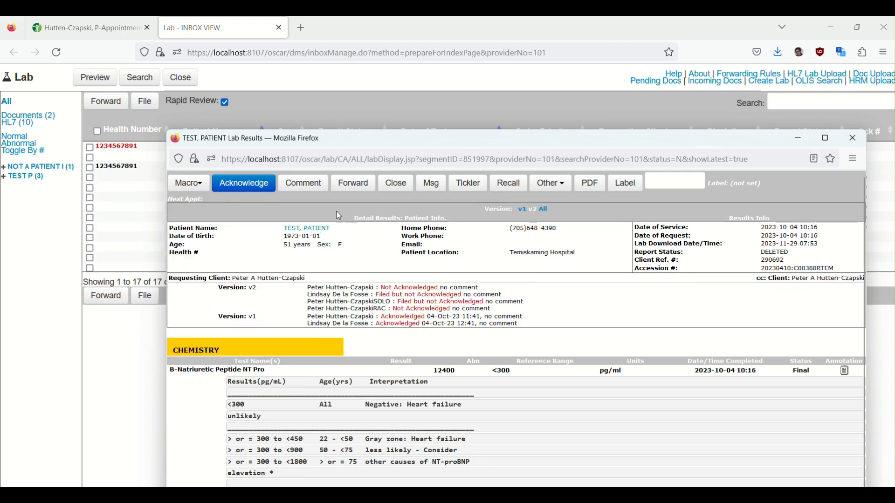
{"action": "left_click", "coordinate": [297, 188]}
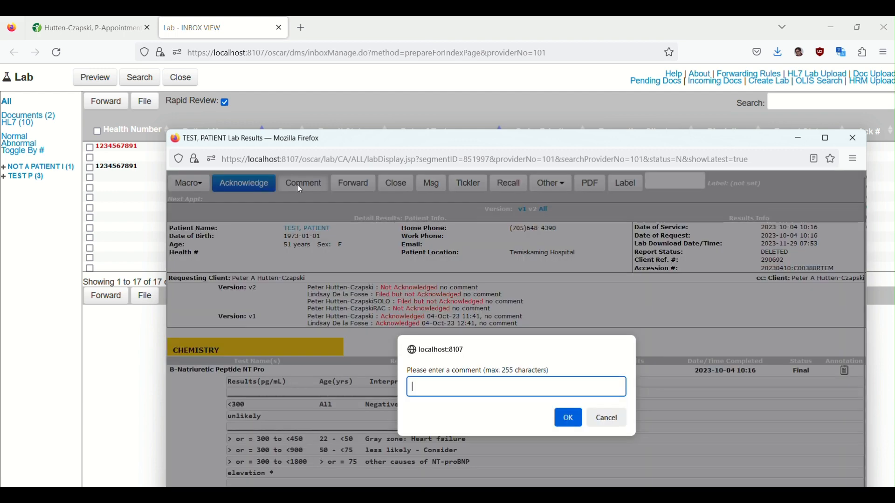
{"action": "type", "text": "abby normals"}
{"action": "left_click", "coordinate": [568, 419]}
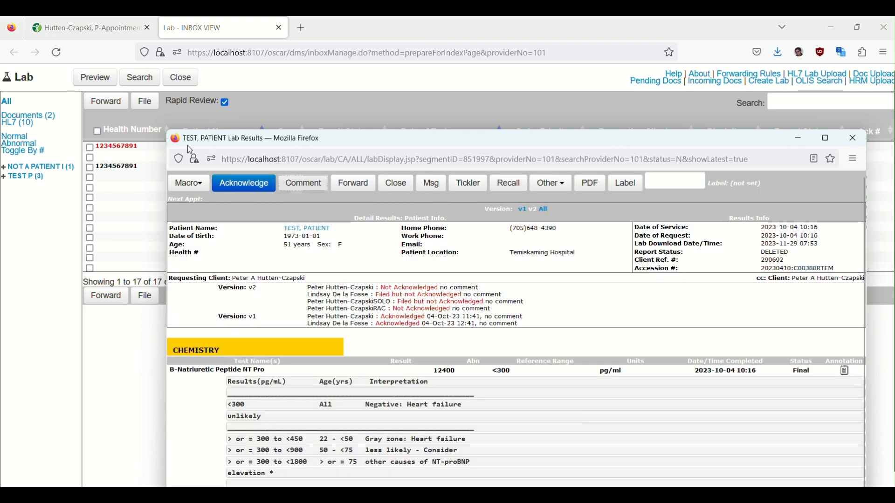
{"action": "left_click", "coordinate": [243, 187]}
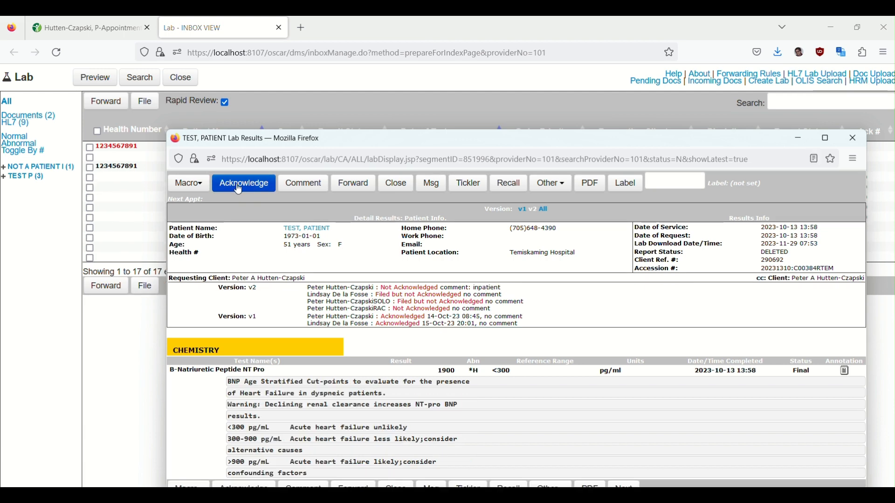
Move the lab window clear of the inbox list, open the Panorama Prenatal Test document and process it with a macro.
{"action": "left_click_drag", "start_coordinate": [280, 141], "coordinate": [364, 294]}
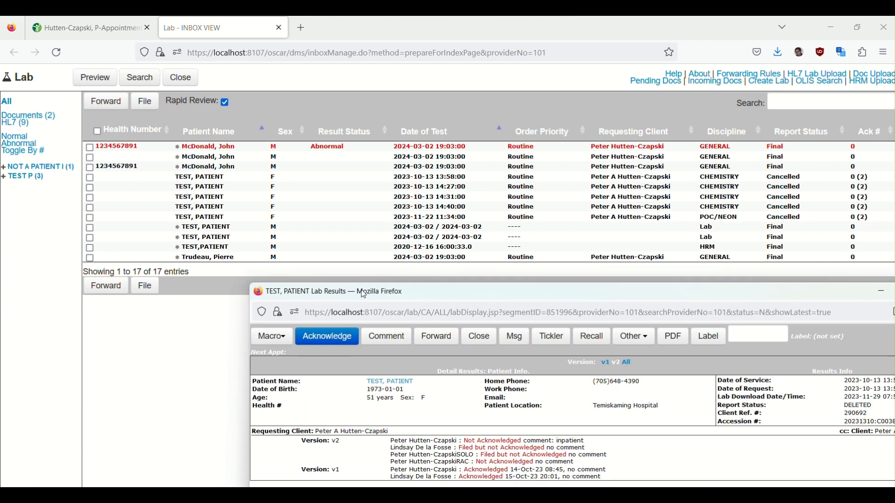
{"action": "left_click", "coordinate": [205, 237]}
{"action": "left_click_drag", "start_coordinate": [423, 291], "coordinate": [393, 87]}
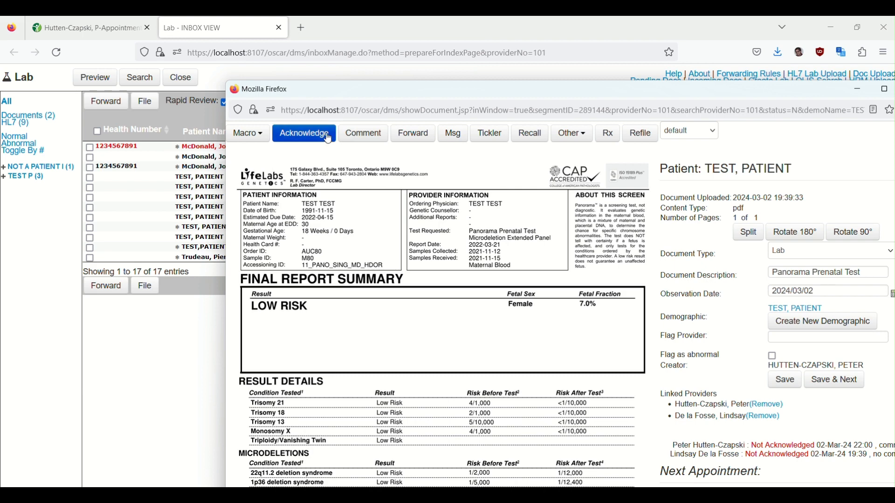
{"action": "mouse_move", "coordinate": [254, 142]}
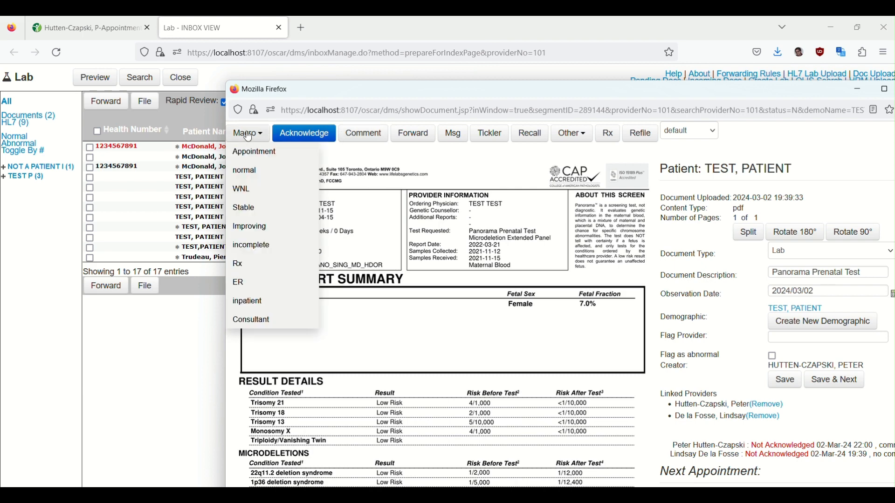
{"action": "left_click", "coordinate": [251, 179]}
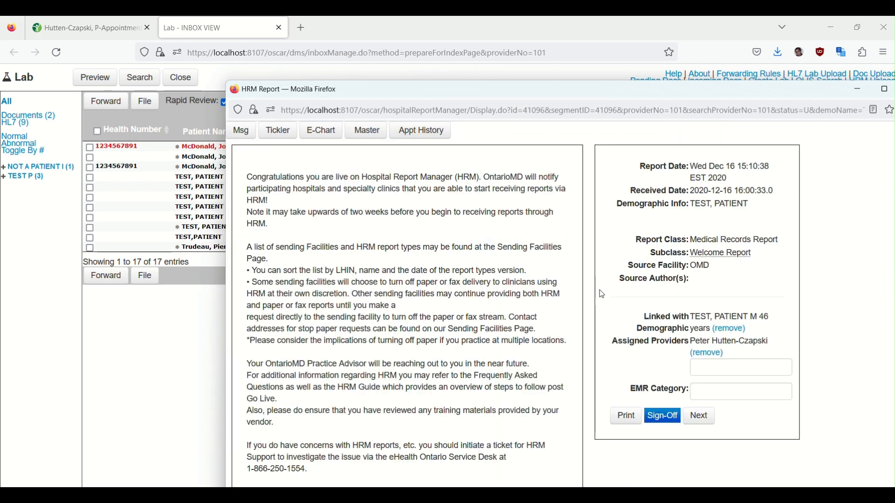
Sign off the HRM Welcome Report and acknowledge the ACR result that follows it.
{"action": "left_click", "coordinate": [662, 417]}
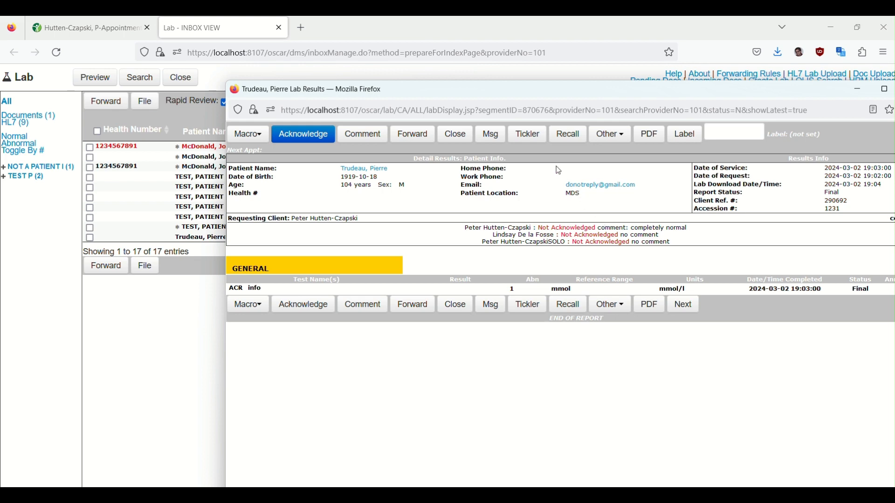
{"action": "left_click_drag", "start_coordinate": [492, 95], "coordinate": [539, 113]}
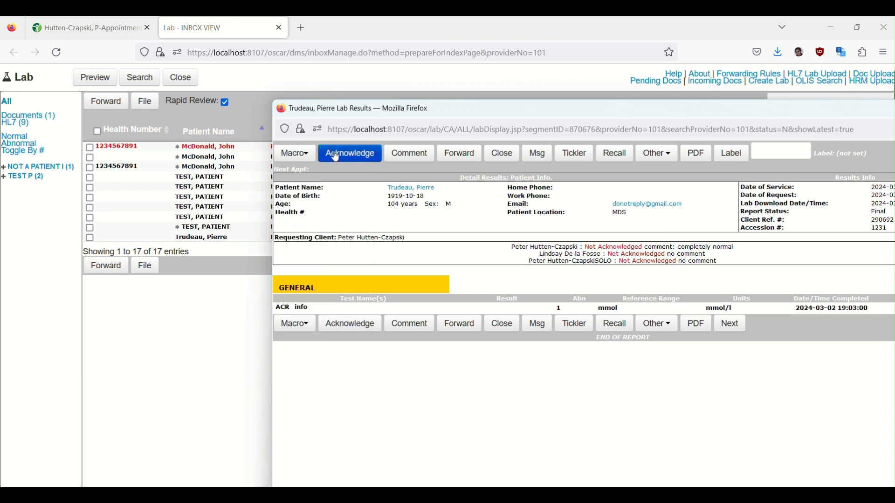
{"action": "left_click", "coordinate": [349, 154]}
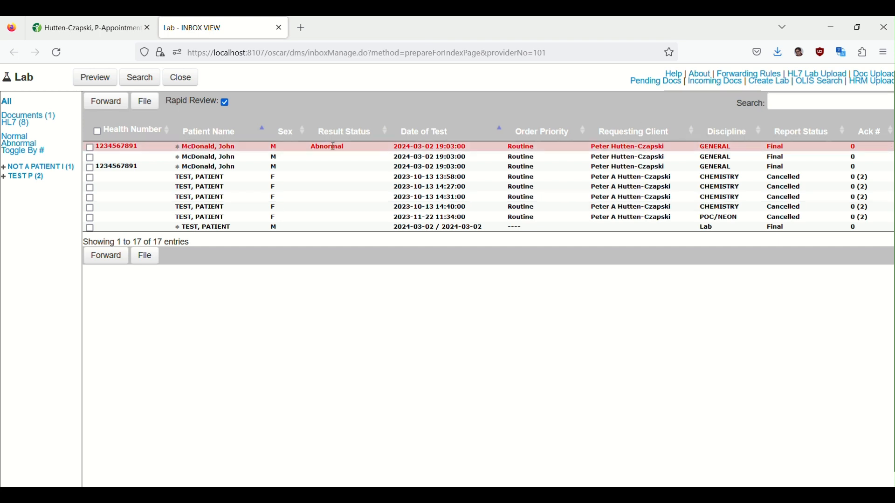
Acknowledge the bedside urine colour and specific gravity result, and close the following ACR result without acknowledging it.
{"action": "left_click", "coordinate": [223, 158]}
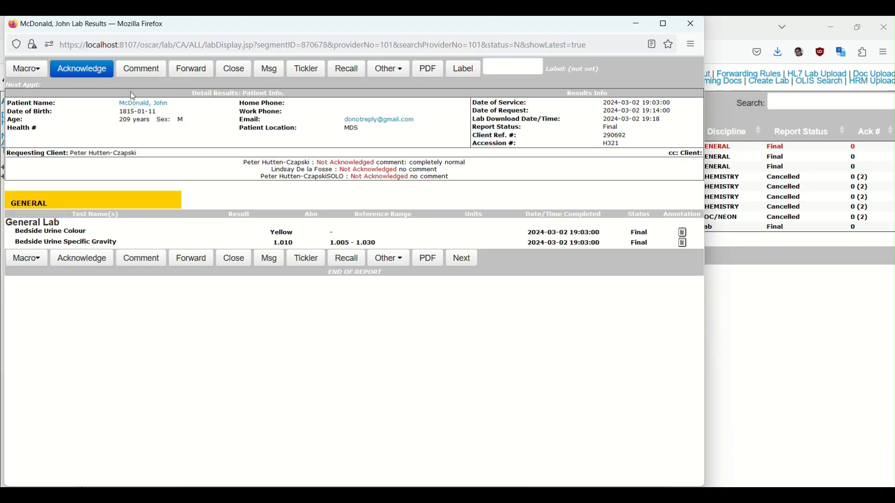
{"action": "left_click", "coordinate": [87, 74]}
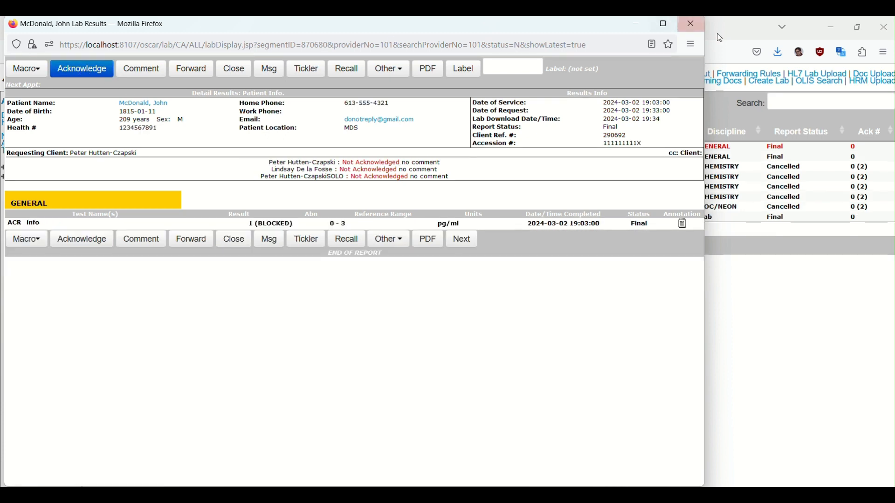
{"action": "left_click", "coordinate": [694, 26]}
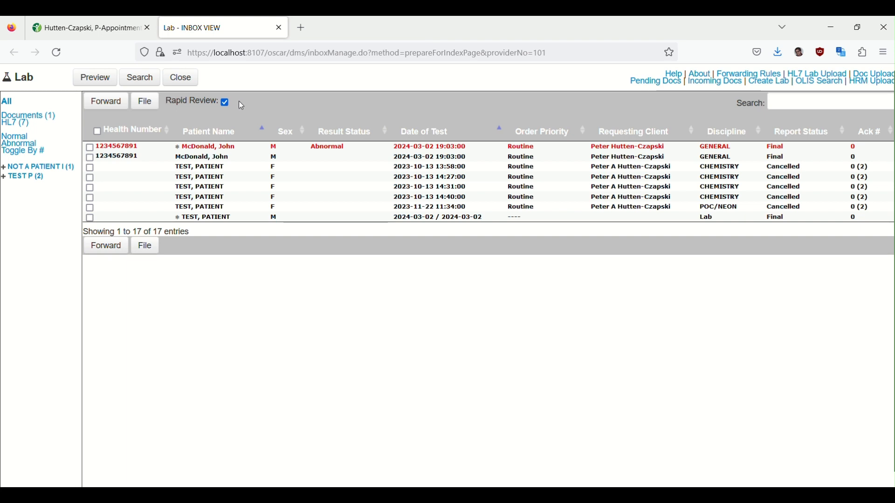
Turn off Rapid Review and acknowledge the abnormal creatinine, sodium and potassium result from the inbox list.
{"action": "left_click", "coordinate": [225, 102]}
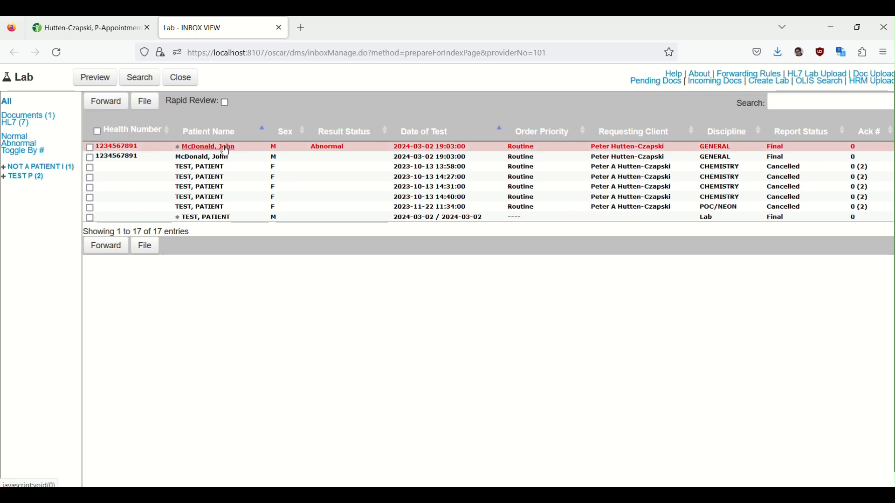
{"action": "left_click", "coordinate": [225, 148]}
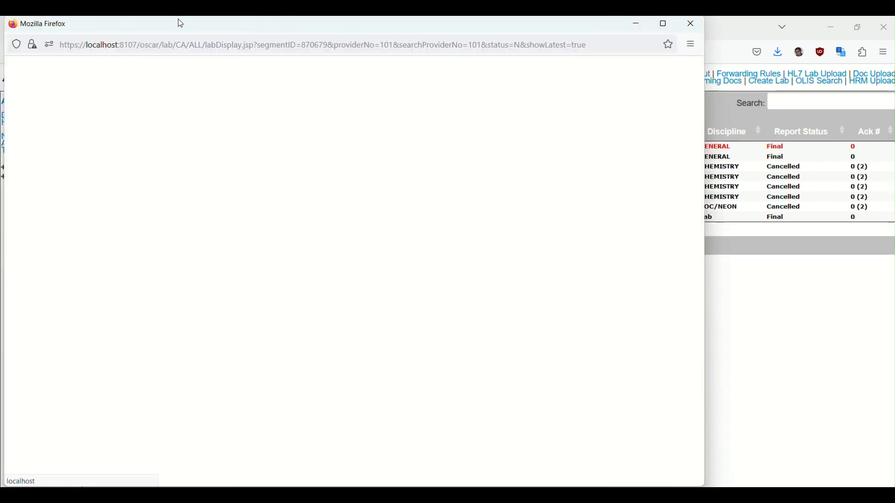
{"action": "left_click_drag", "start_coordinate": [264, 76], "coordinate": [493, 135]}
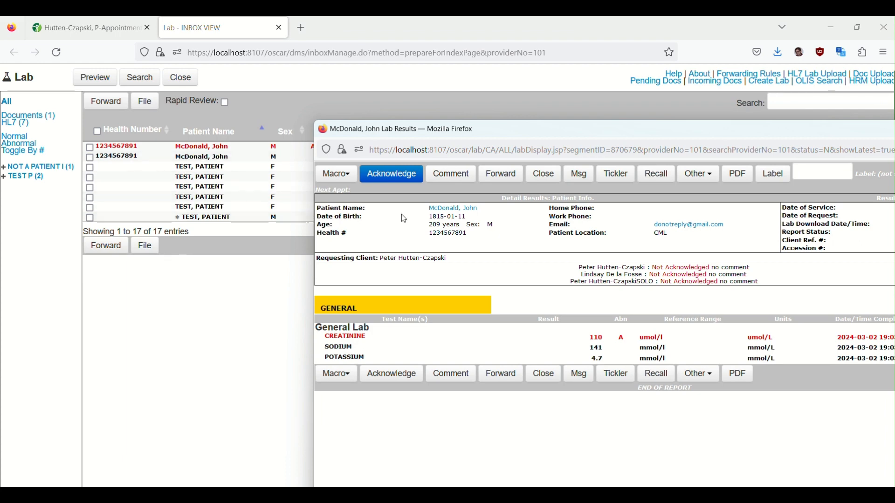
{"action": "left_click", "coordinate": [396, 181]}
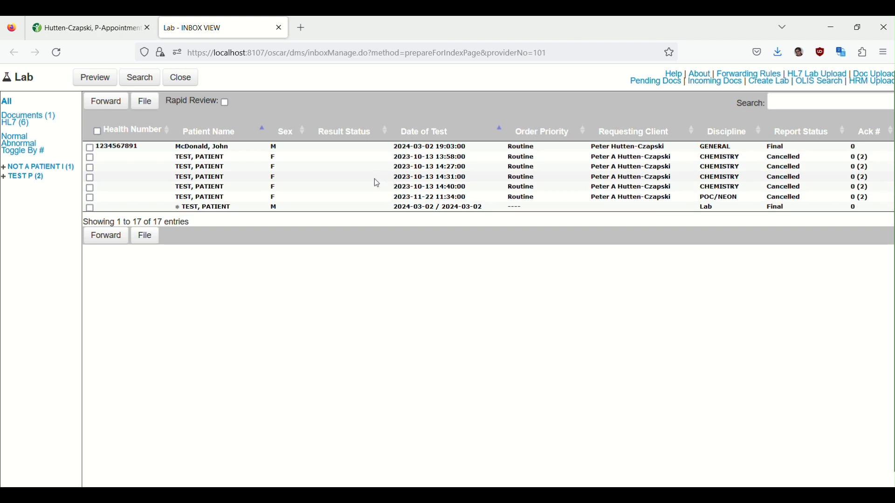
{"action": "left_click", "coordinate": [201, 168]}
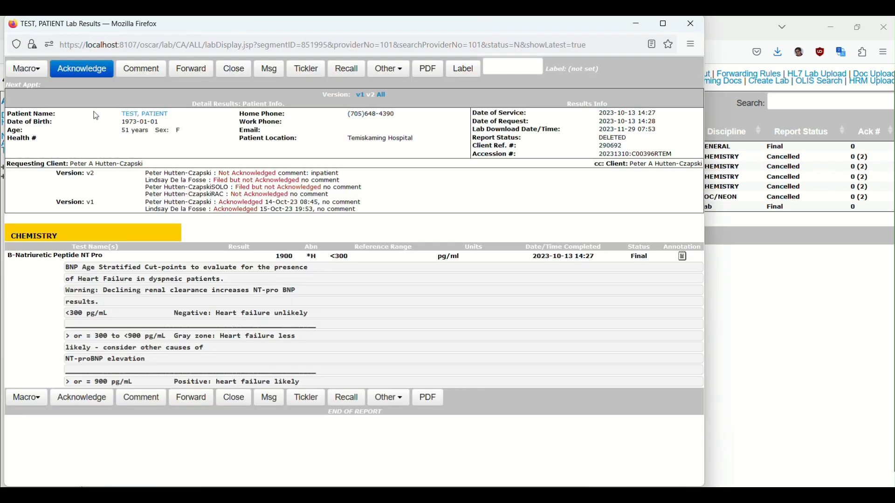
{"action": "left_click", "coordinate": [82, 69]}
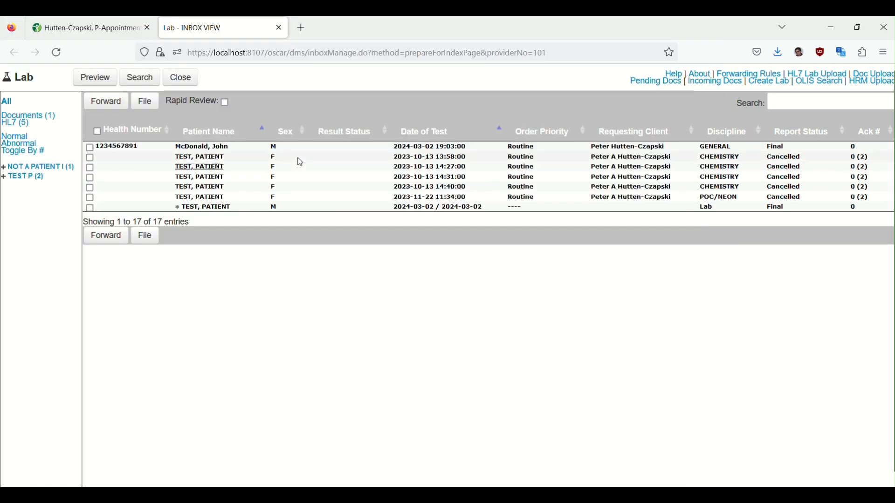